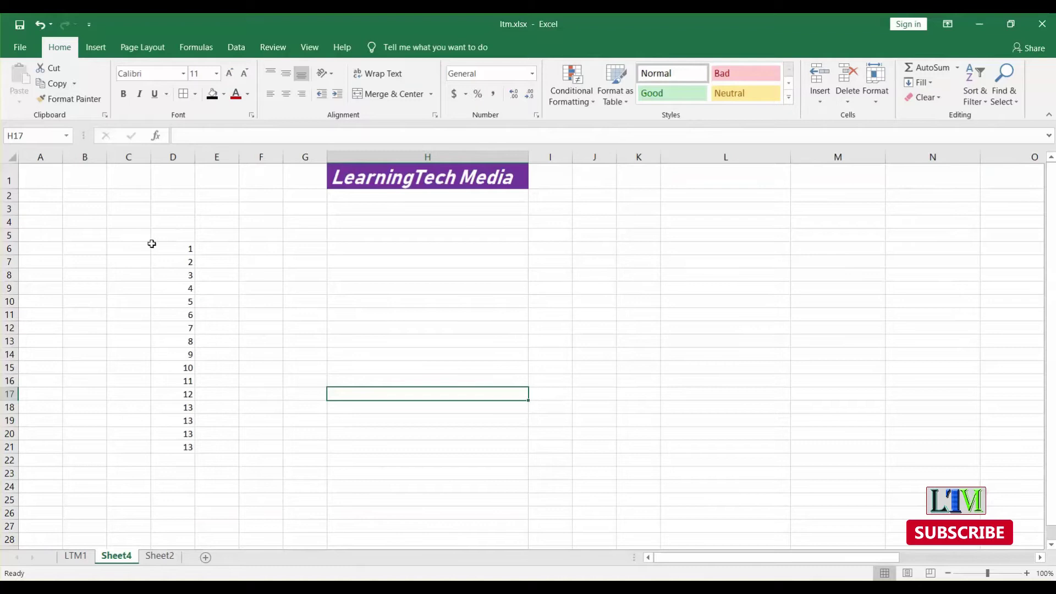
Select the numbers in column D and check cell D18, leaving its 13 unchanged.
drag(152, 244, 189, 397)
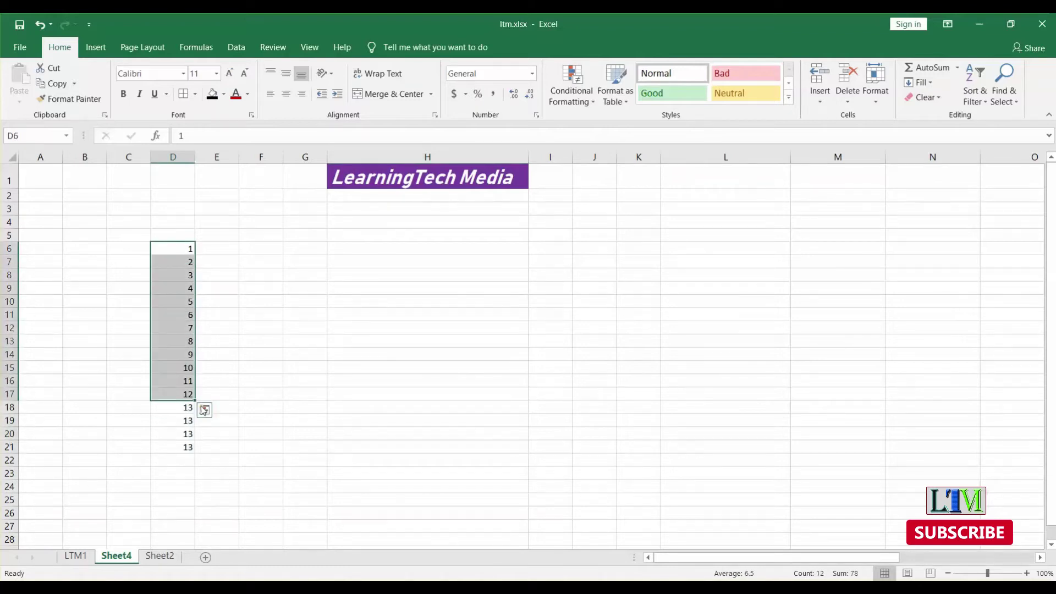
click(235, 405)
click(189, 407)
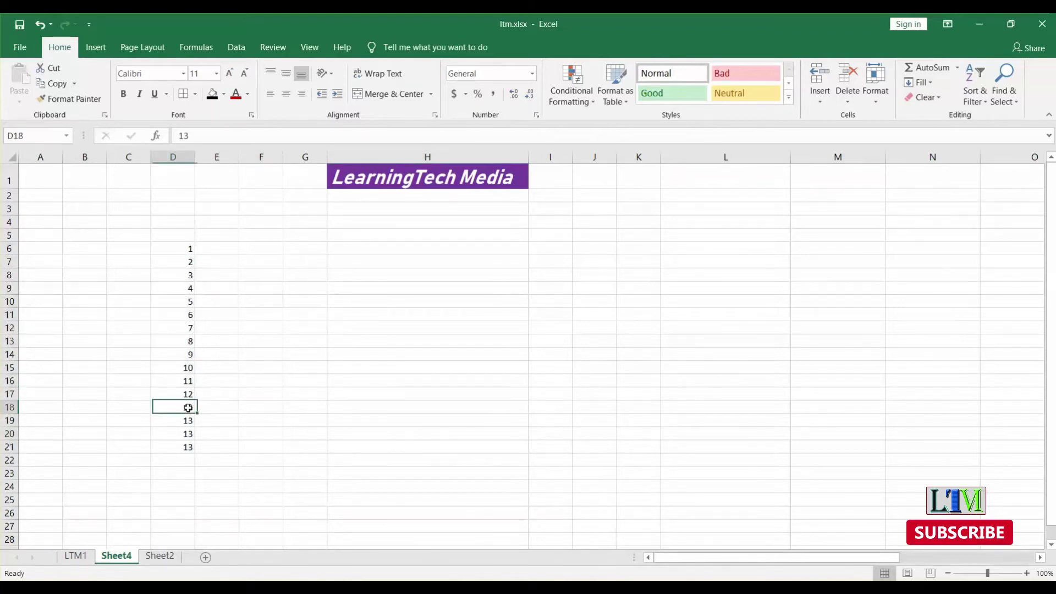
click(190, 389)
double_click(169, 404)
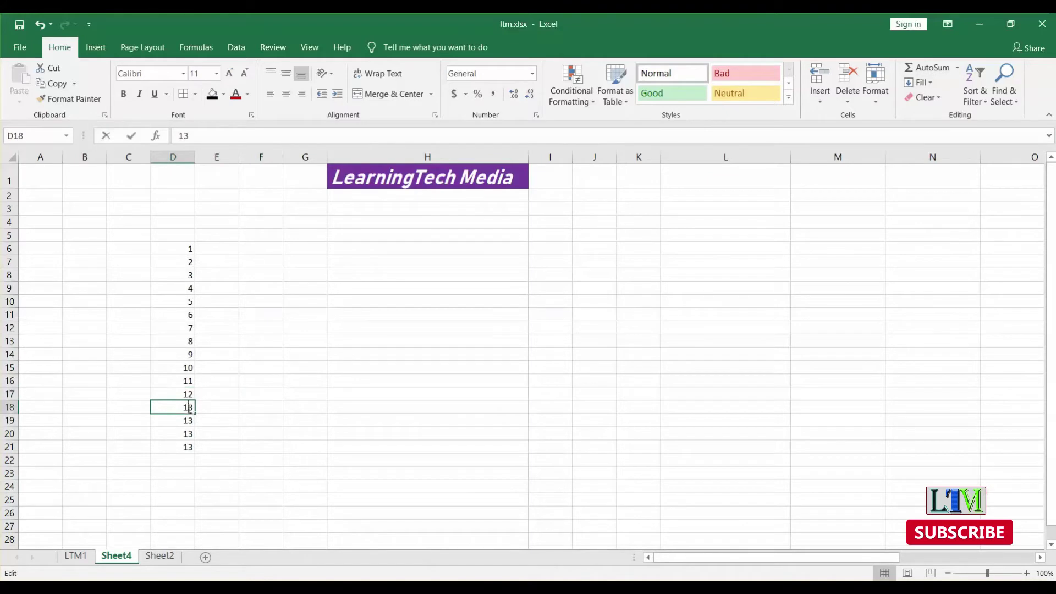
click(151, 396)
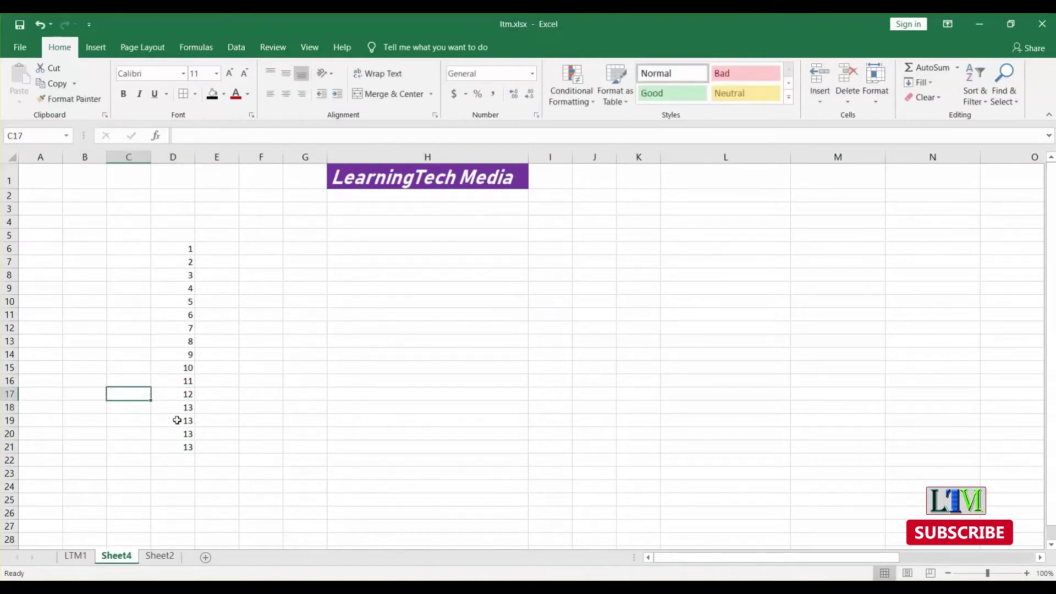
Delete the repeated 13s in D19:D21, then select the 1–13 sequence in D6:D18.
drag(177, 421, 187, 446)
key(Delete)
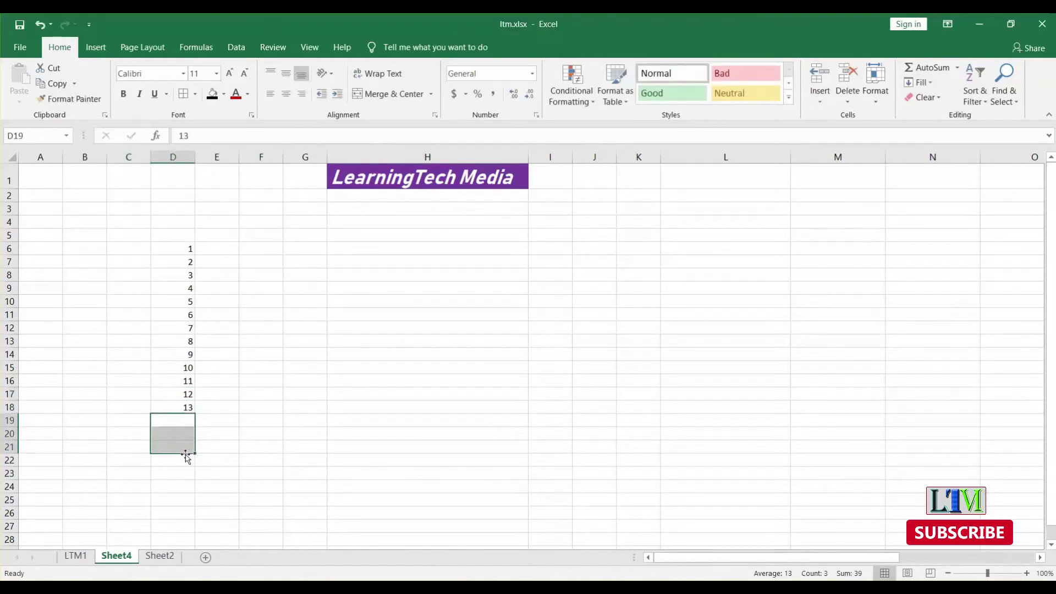
click(222, 246)
drag(165, 248, 186, 407)
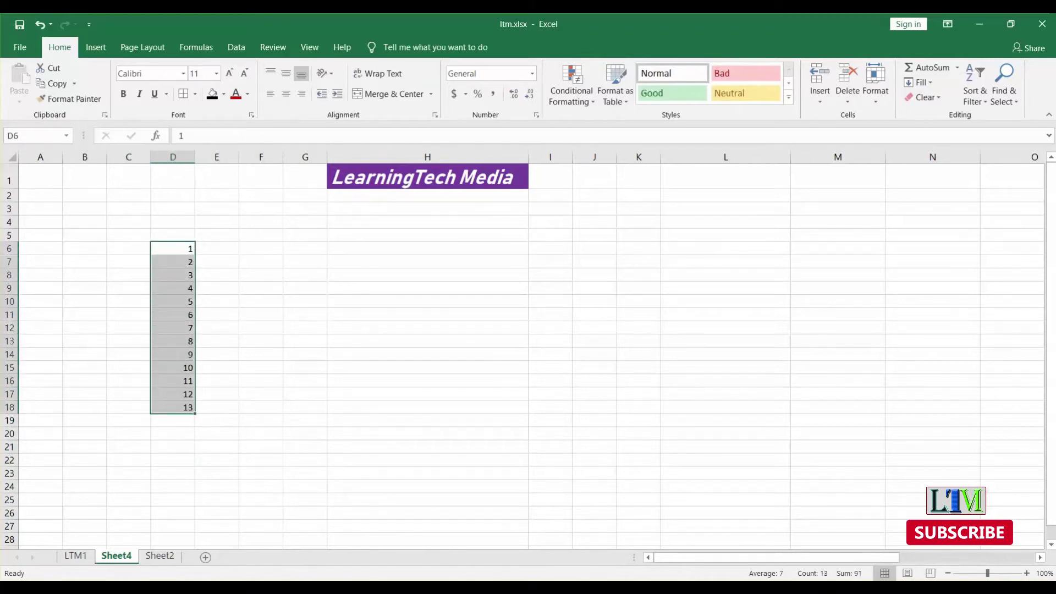
click(981, 105)
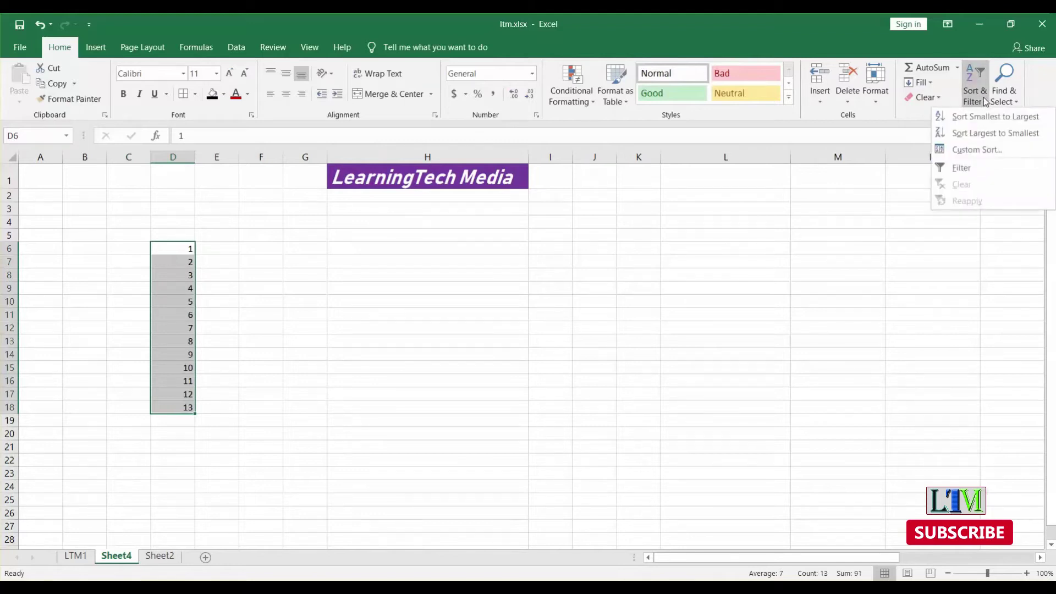
click(998, 133)
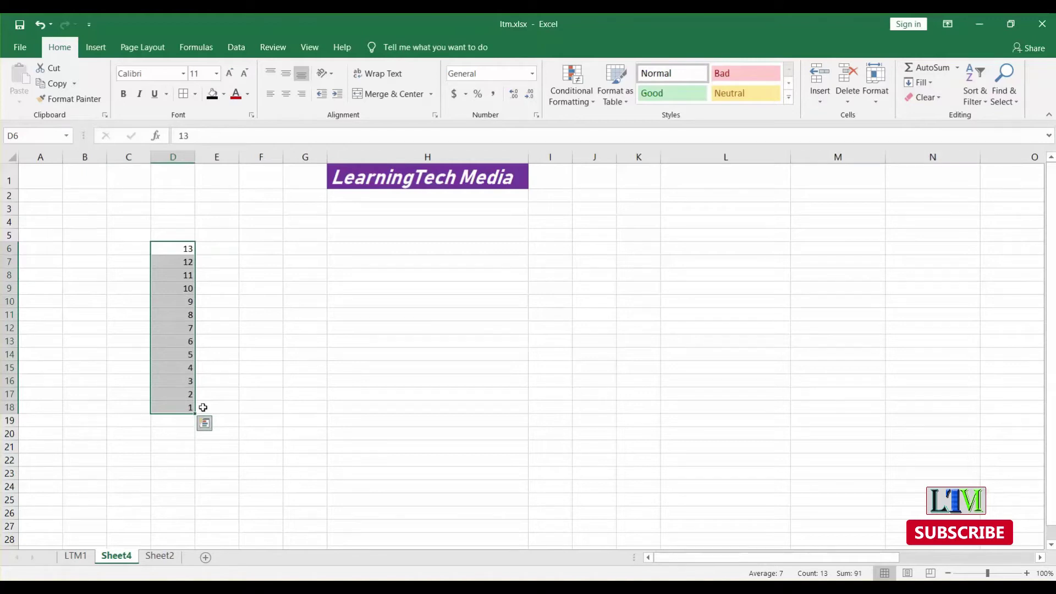
click(985, 100)
click(996, 116)
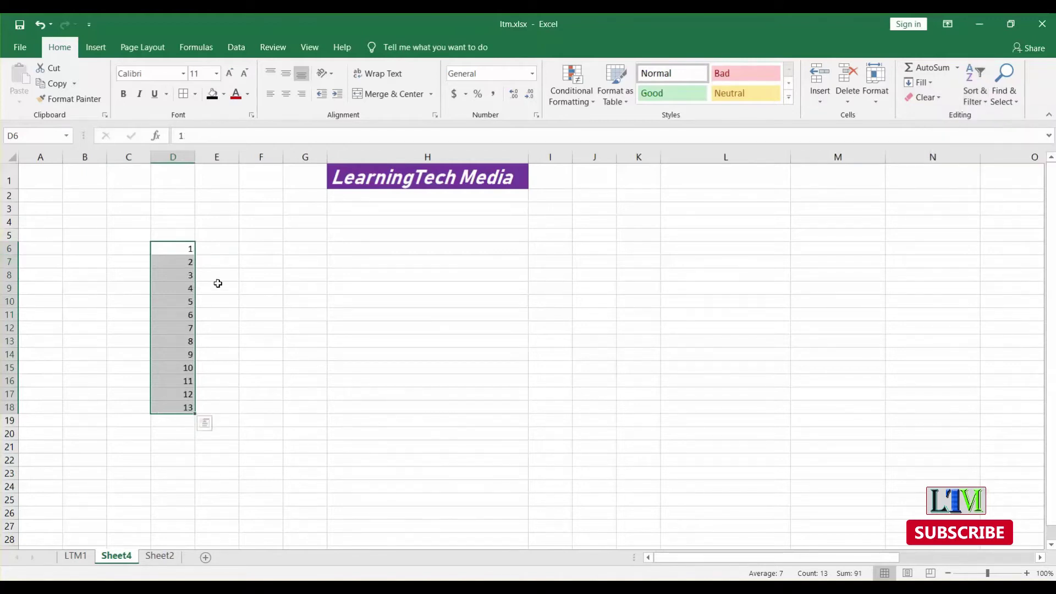
click(974, 94)
click(992, 121)
click(987, 93)
click(991, 146)
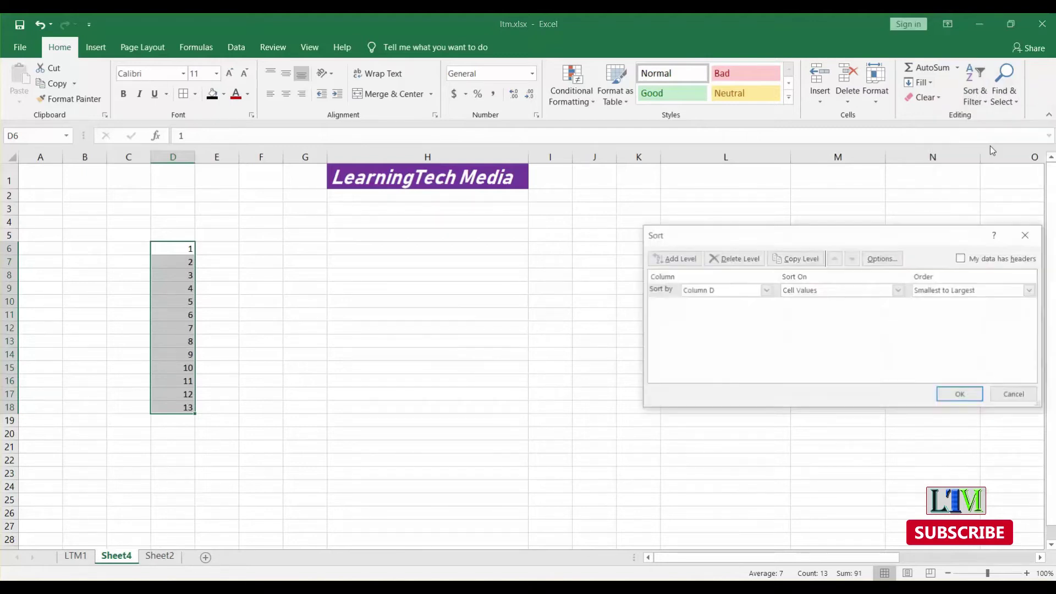
drag(863, 241, 800, 239)
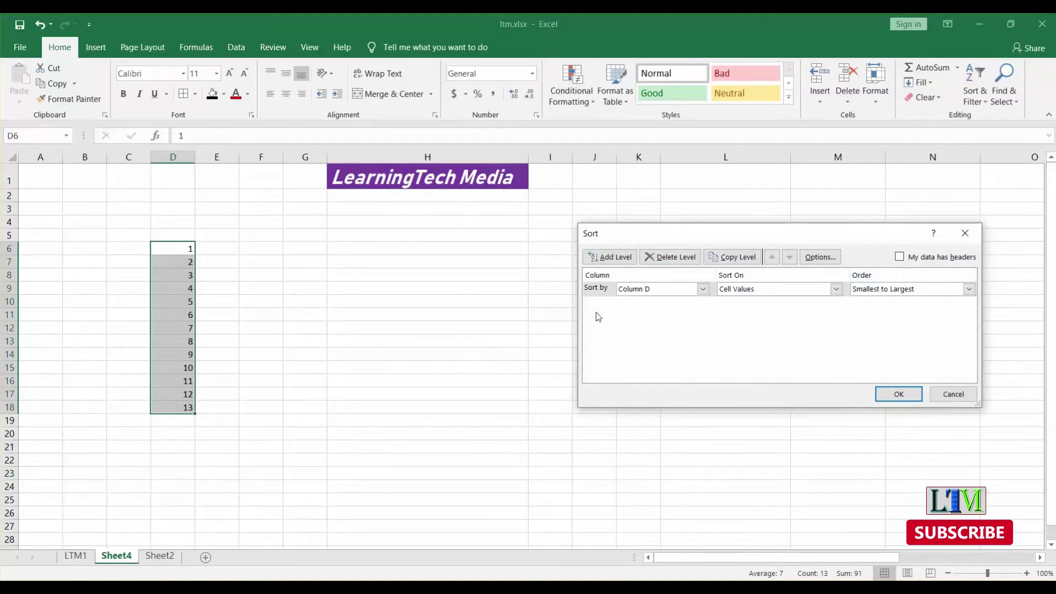
click(968, 234)
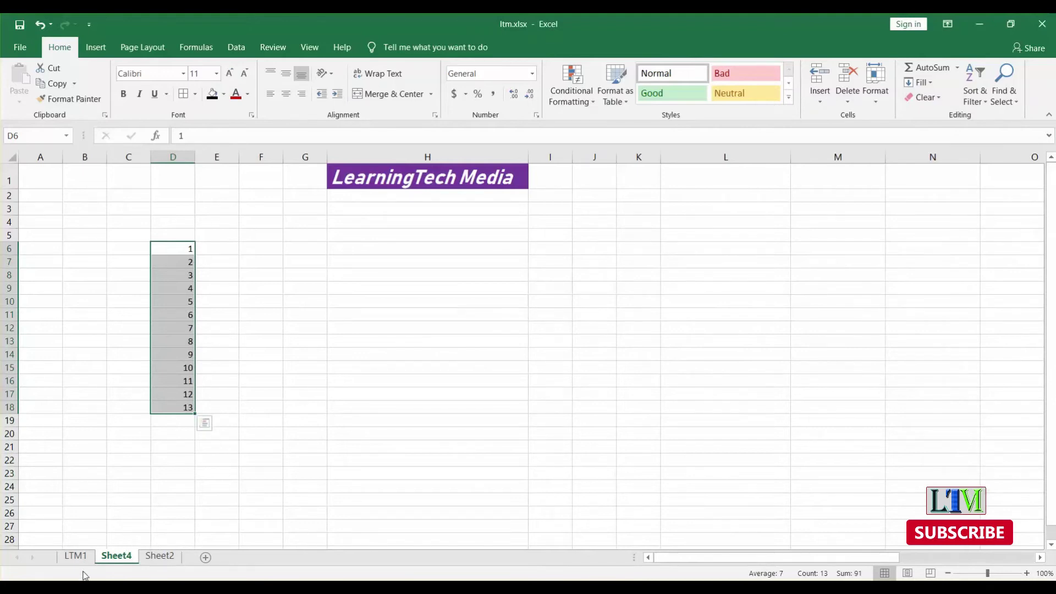
click(75, 555)
scroll(358, 346, up, 3)
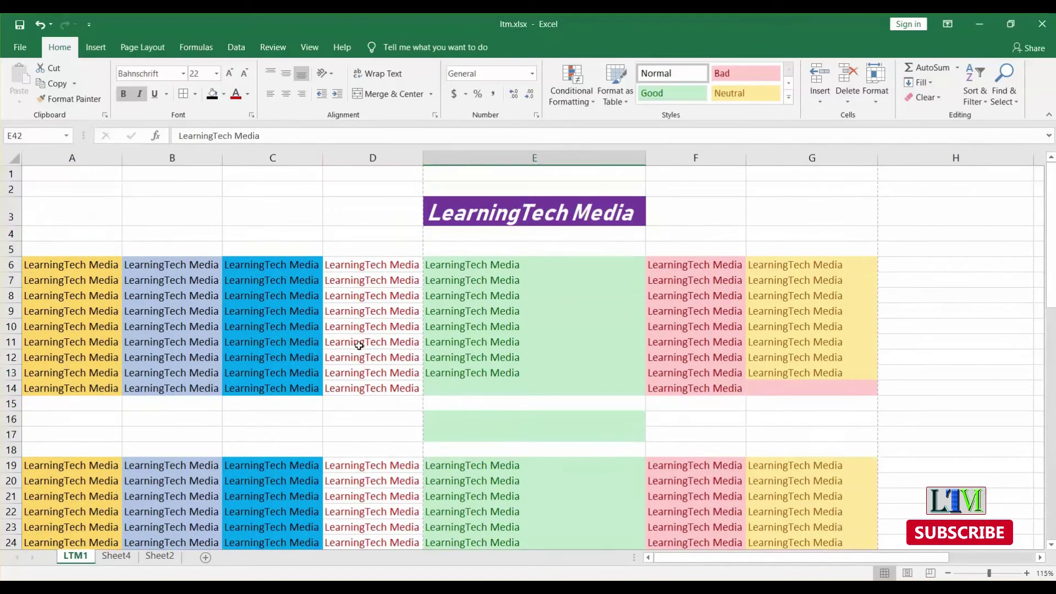
scroll(357, 347, down, 1)
scroll(357, 347, up, 1)
drag(27, 256, 884, 393)
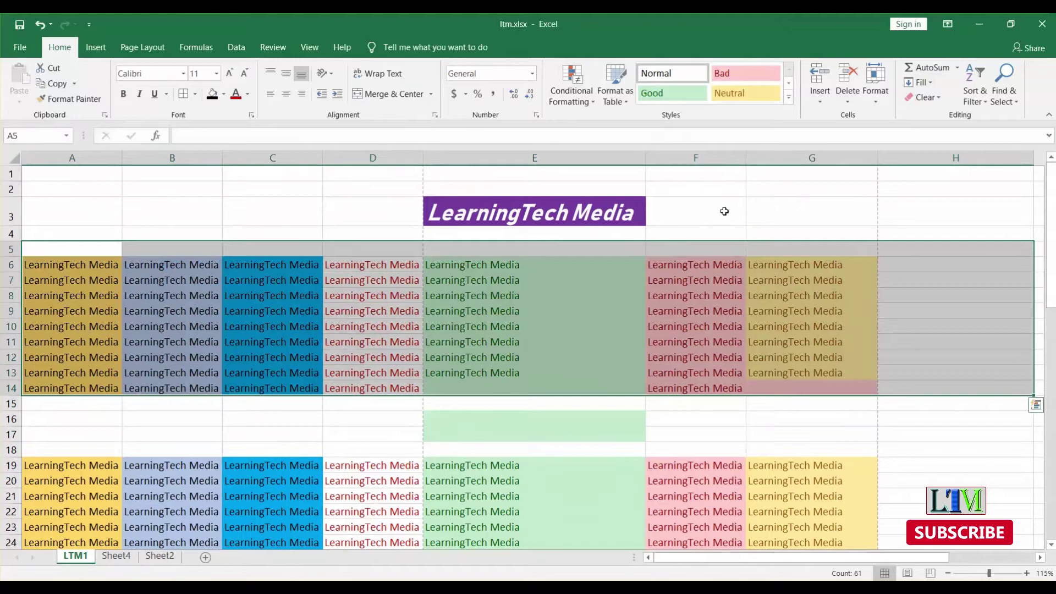
click(748, 209)
drag(875, 392, 24, 269)
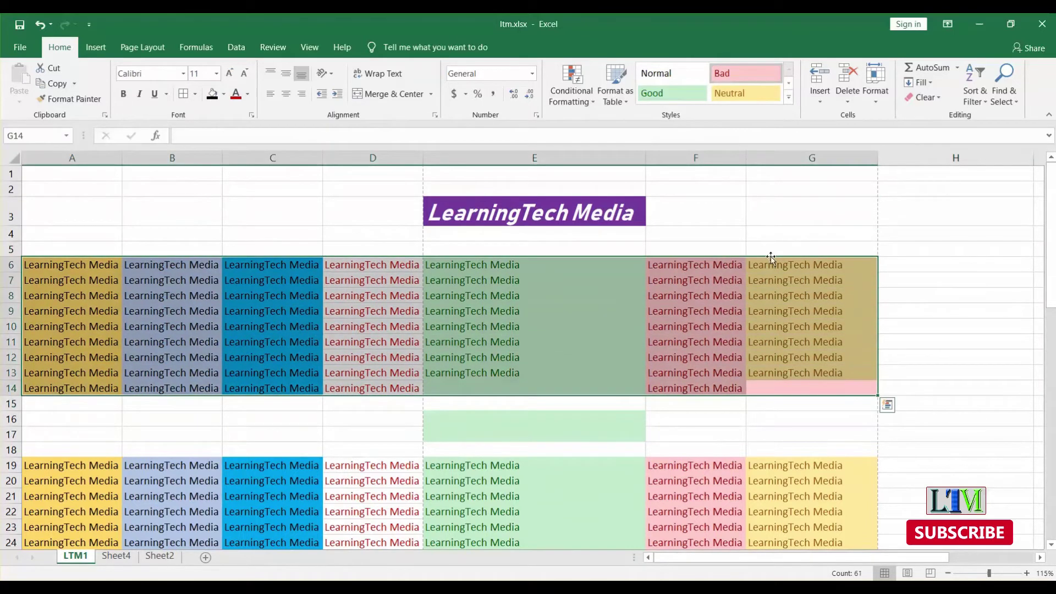
click(976, 102)
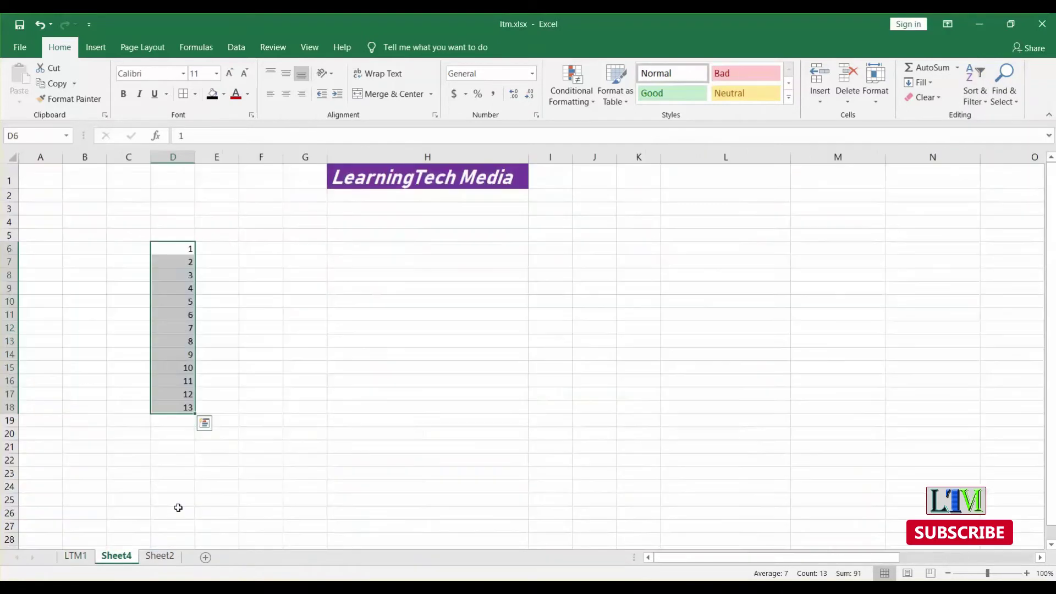
Enter 55, 65 and 33 into cells H6, H7 and H8.
click(302, 381)
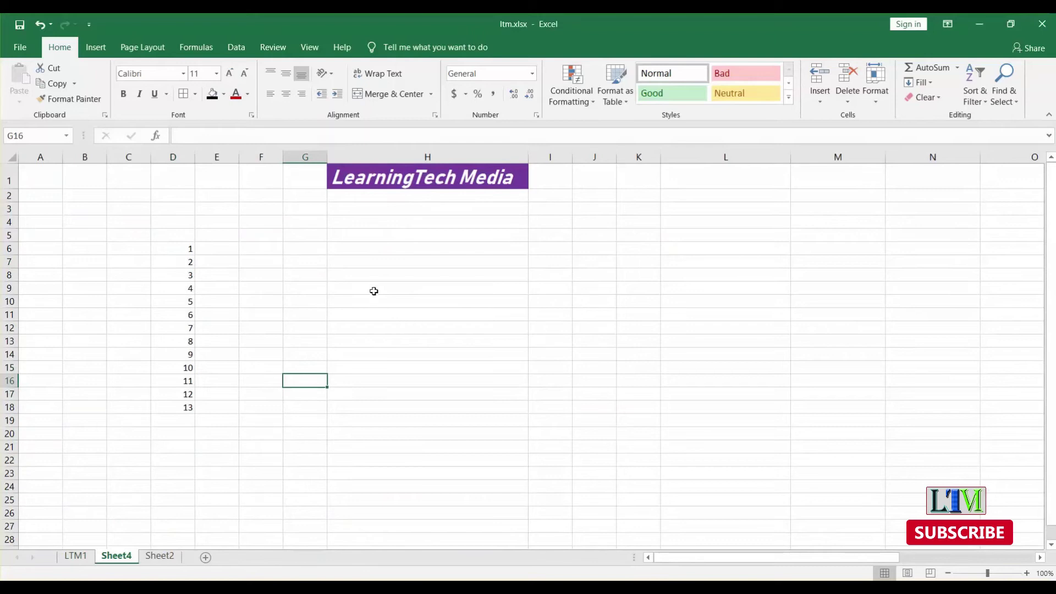
double_click(374, 248)
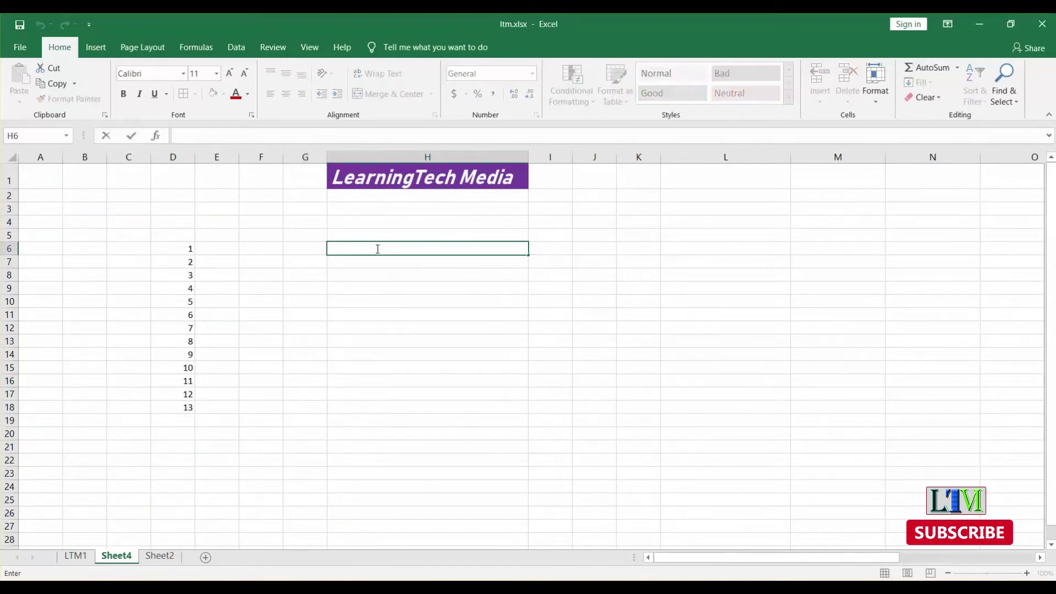
text(55)
key(Return)
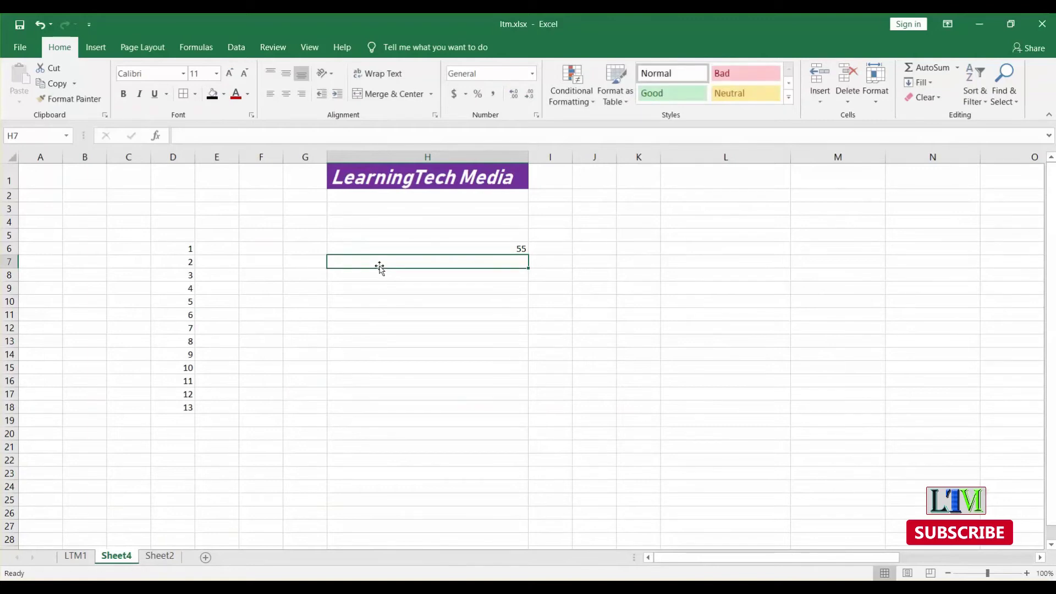
double_click(380, 260)
text(65)
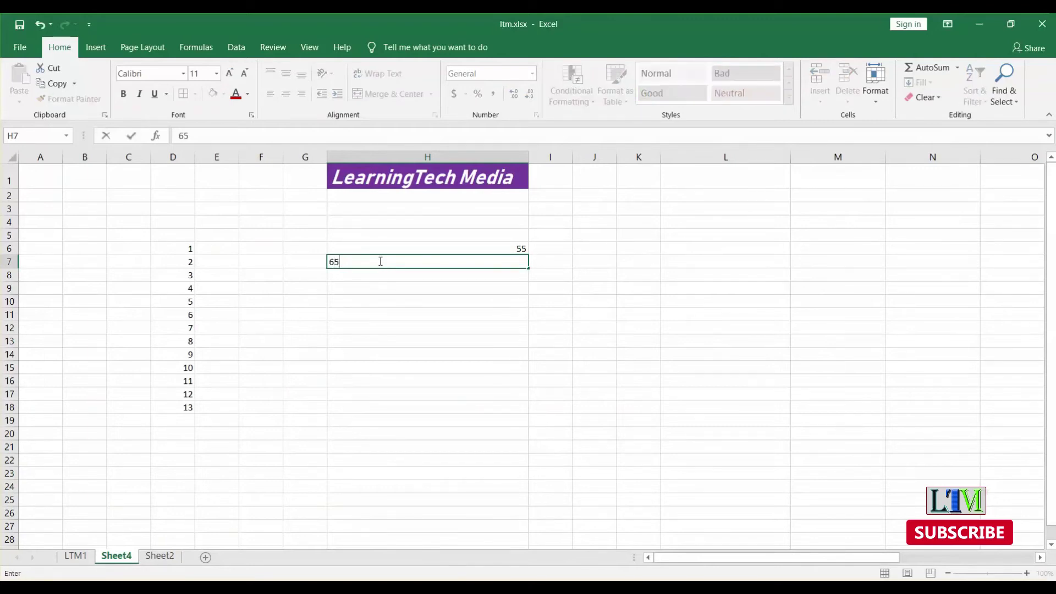
click(410, 318)
click(517, 274)
double_click(517, 274)
text(33)
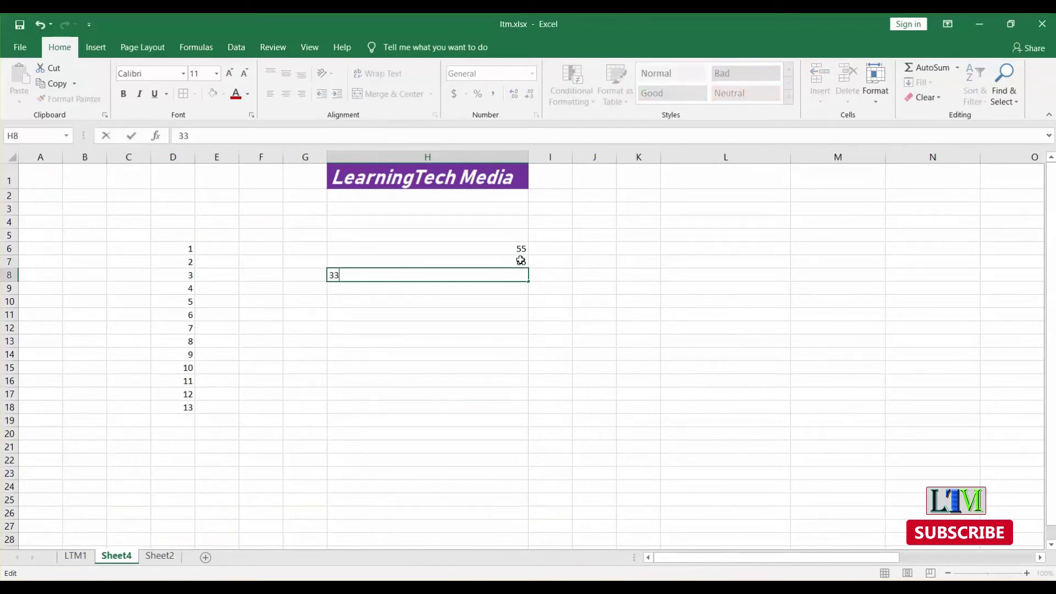
Start at 23 in H9 and fill the series in steps of 5 down to 83 in H21.
double_click(511, 288)
text(23)
double_click(519, 301)
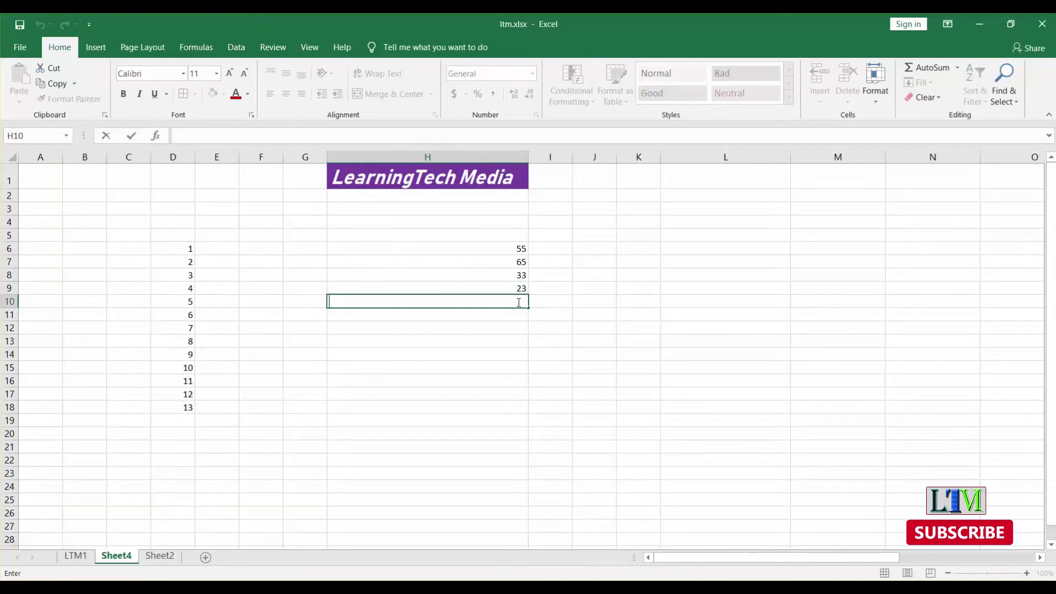
text(28)
click(515, 289)
drag(516, 298, 526, 450)
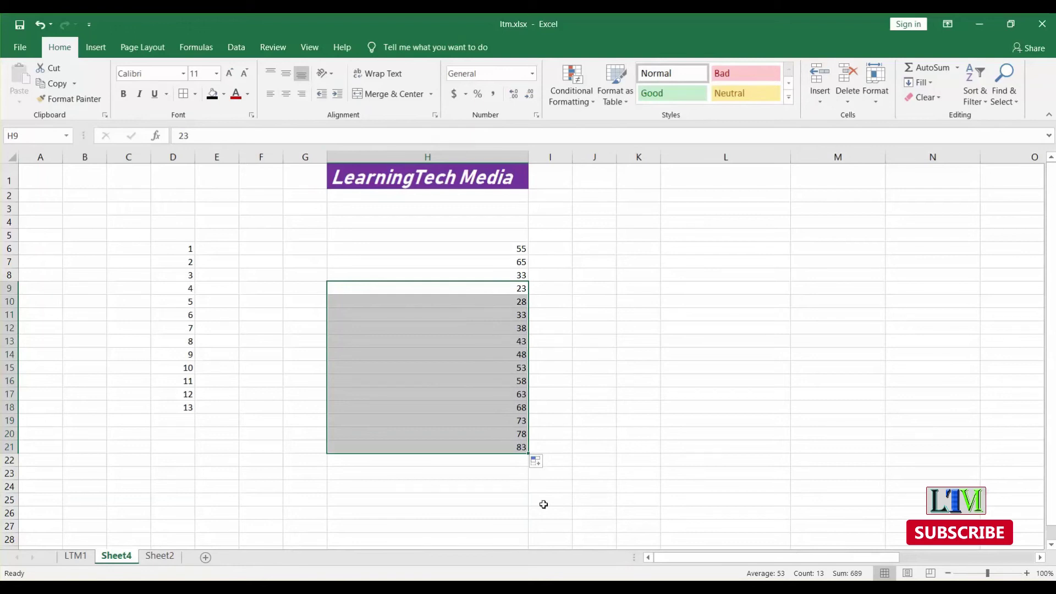
click(546, 367)
click(492, 262)
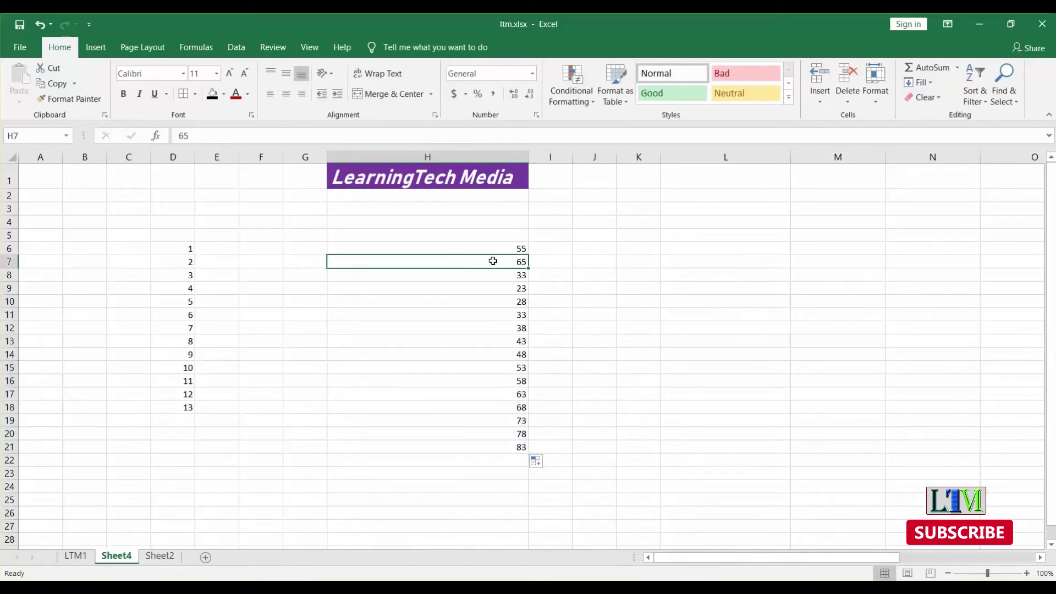
click(509, 251)
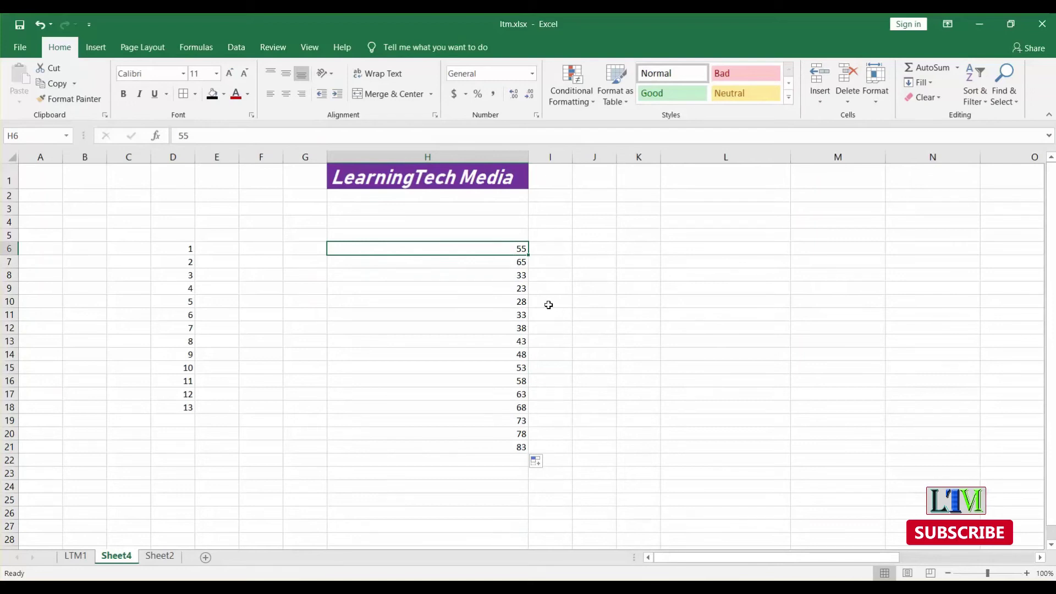
Give cells H8 through H11 an orange fill.
key(Down)
key(Down)
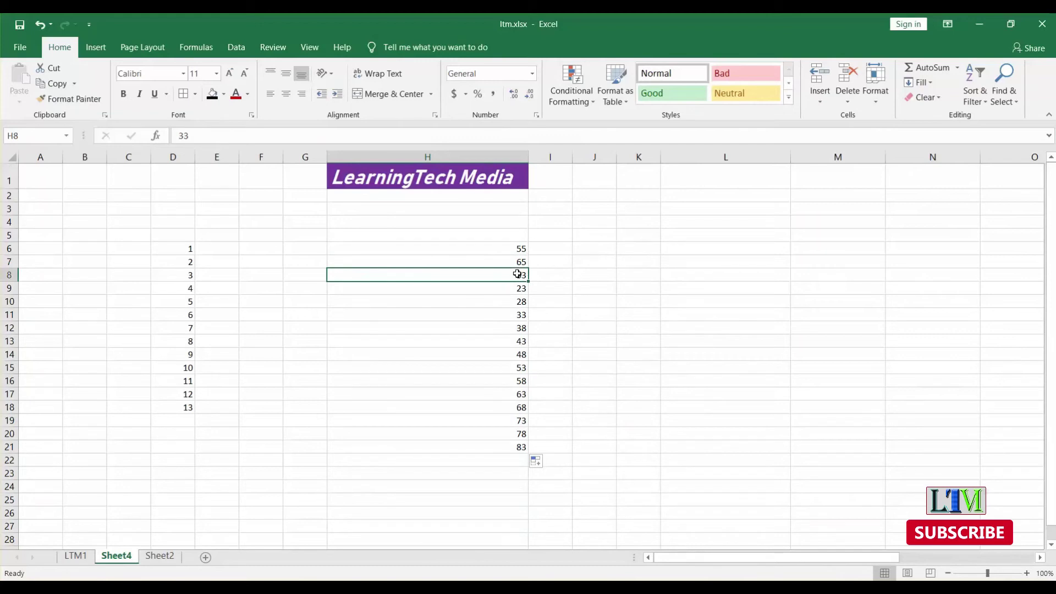
click(224, 94)
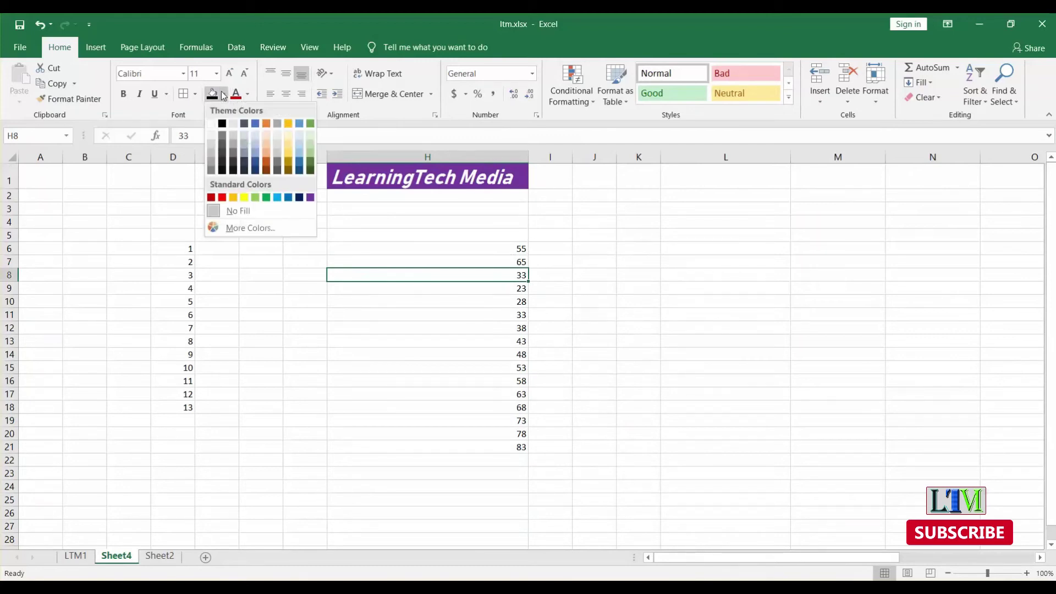
click(233, 197)
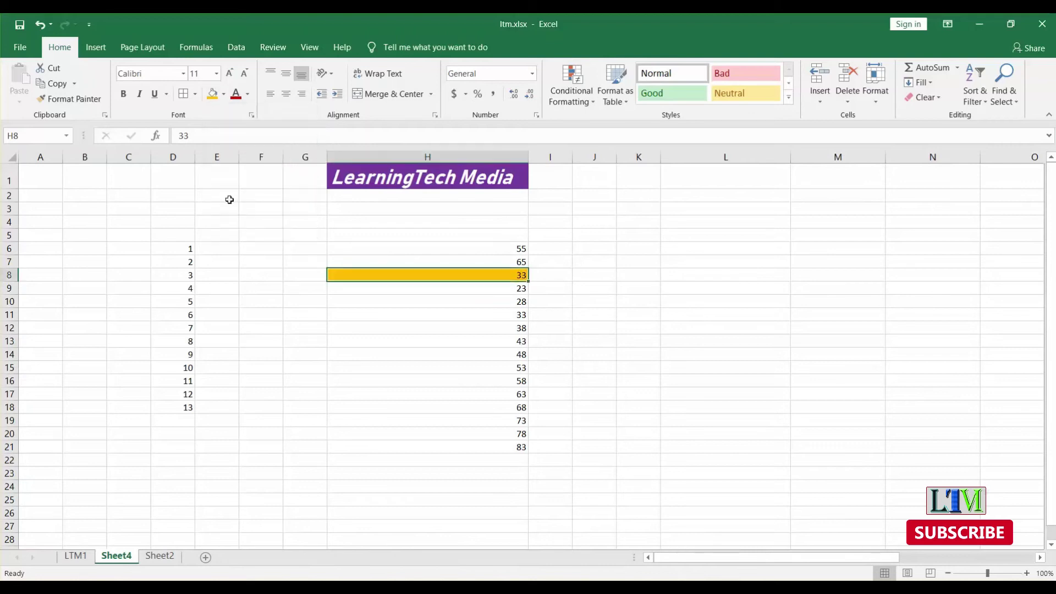
double_click(515, 289)
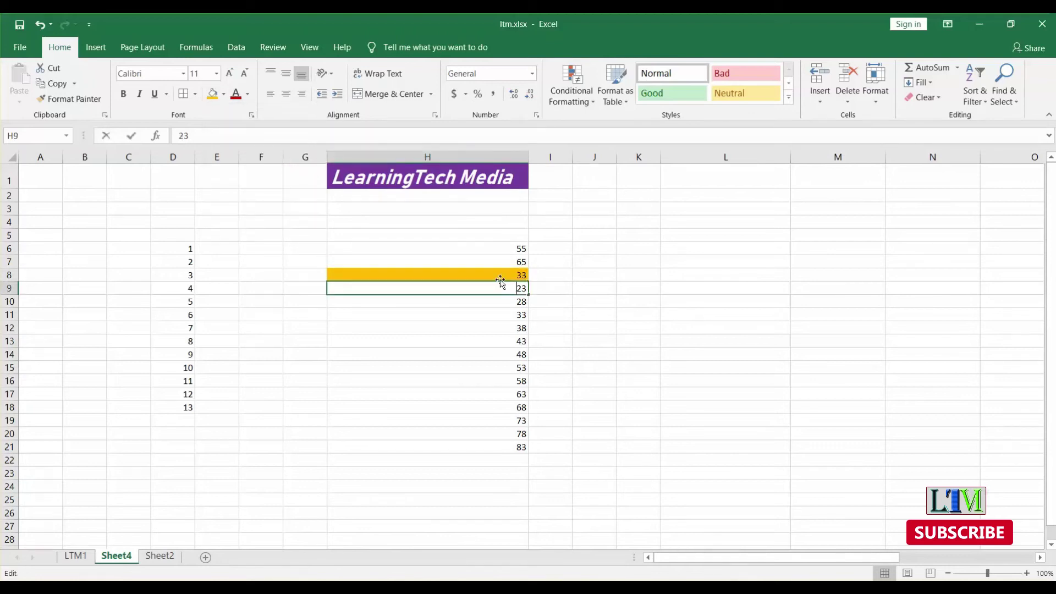
click(441, 313)
click(471, 286)
click(212, 94)
click(494, 301)
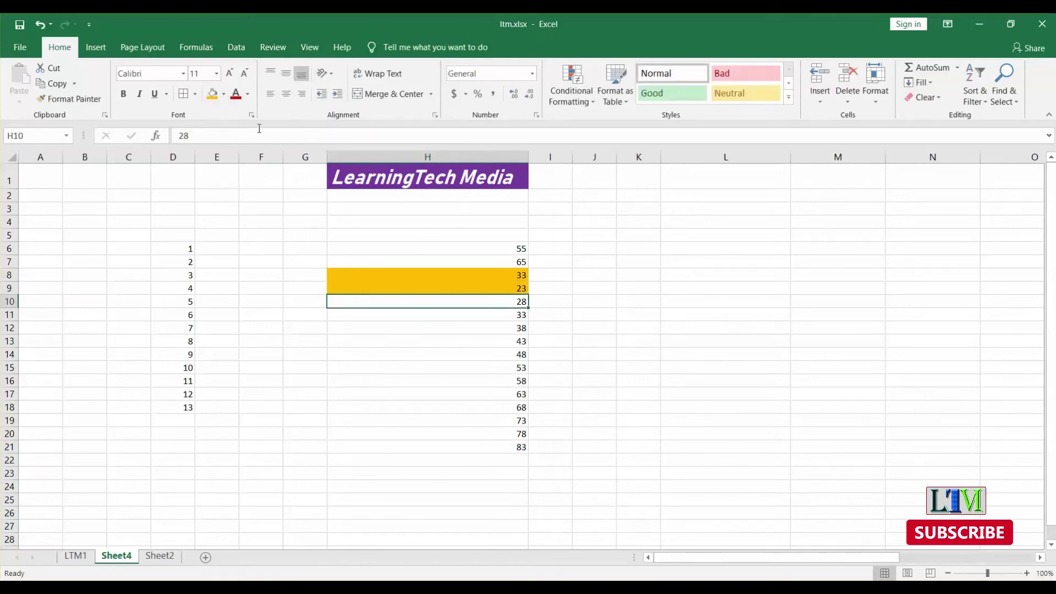
click(212, 94)
click(489, 312)
click(623, 341)
click(492, 315)
click(212, 94)
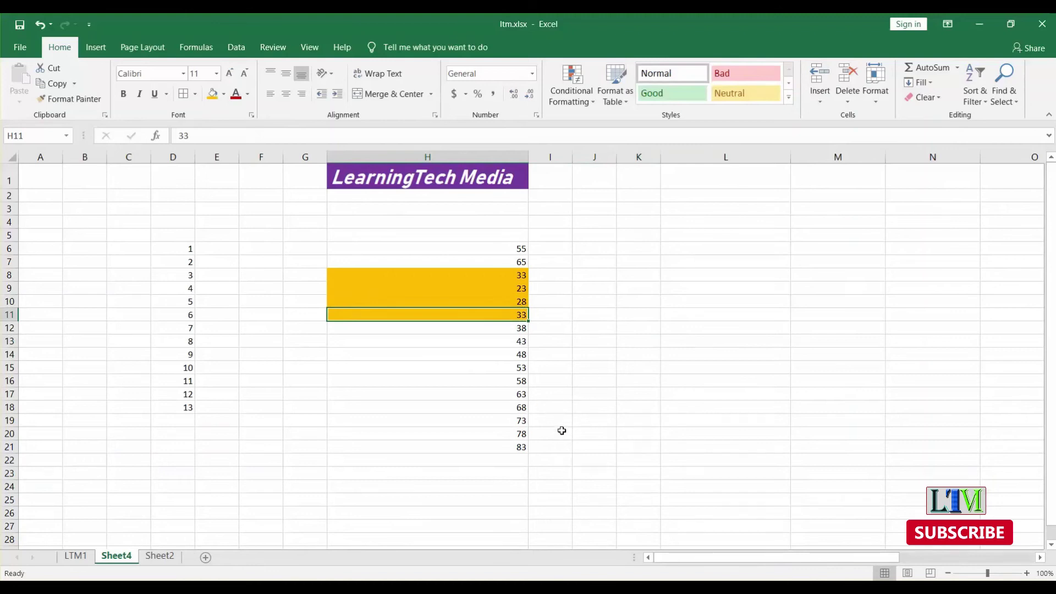
Fill H17:H21 and H7 light blue, then select the coloured numbers in column H.
drag(511, 394, 519, 447)
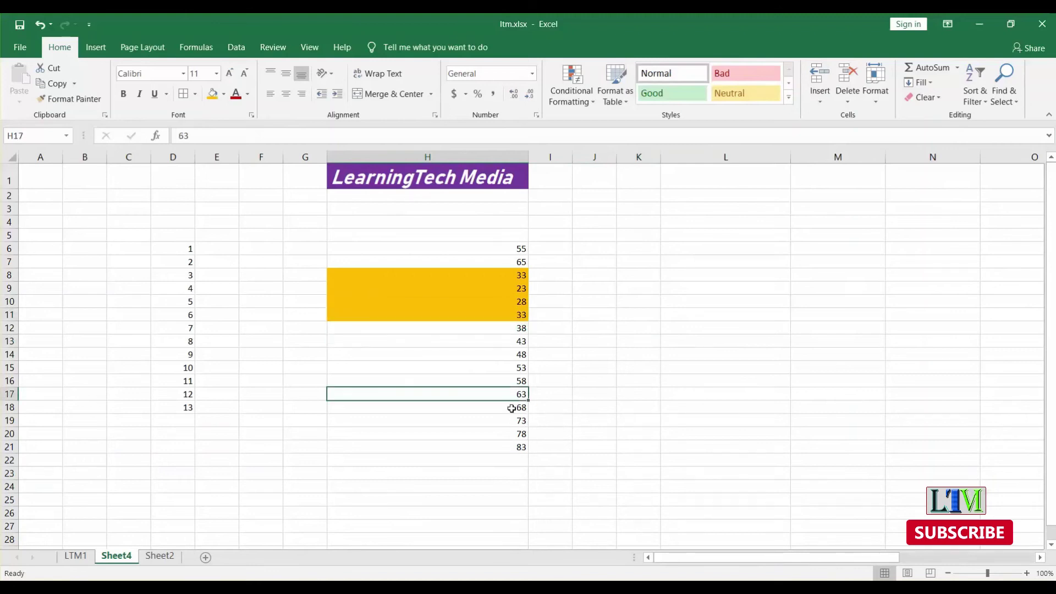
click(225, 94)
click(251, 147)
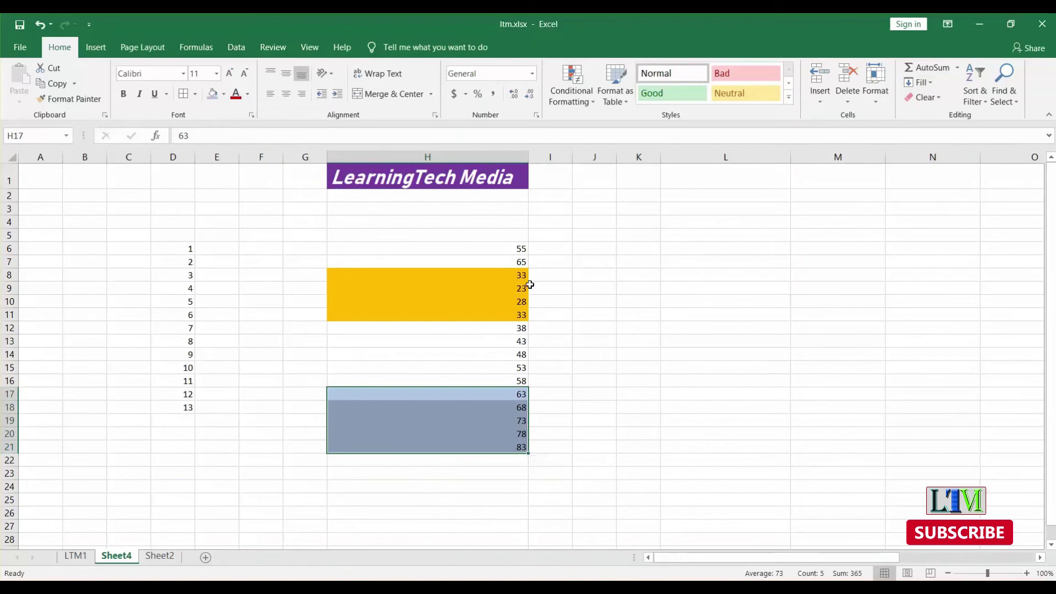
click(517, 265)
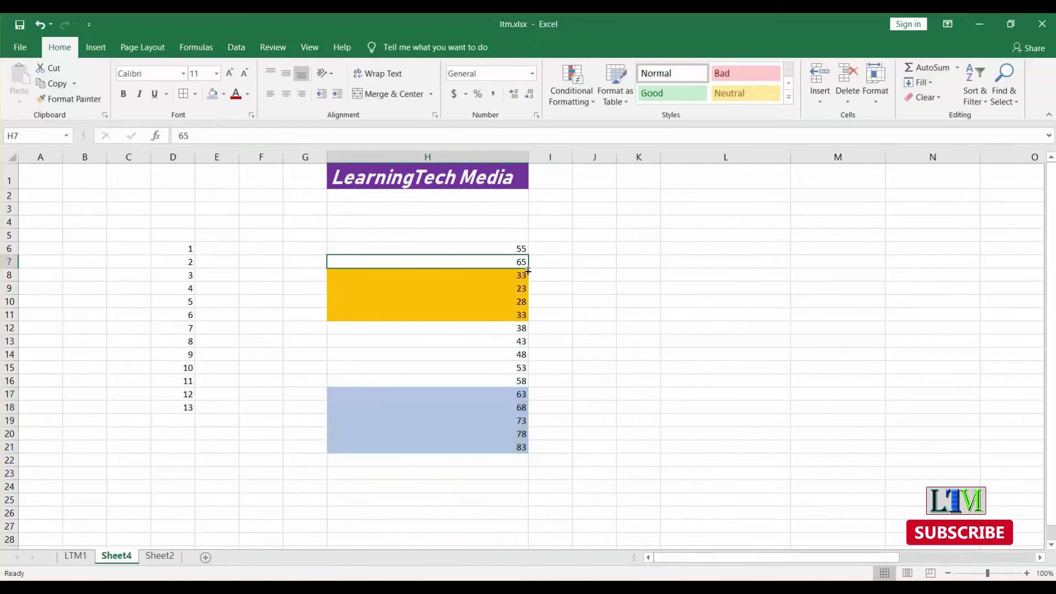
click(213, 95)
click(716, 381)
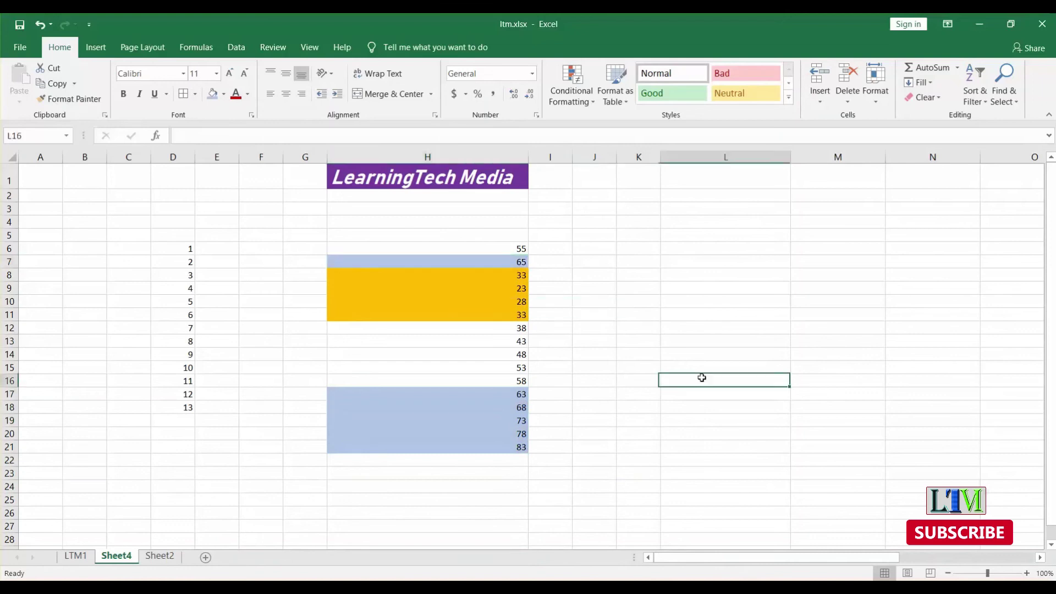
drag(516, 459, 484, 262)
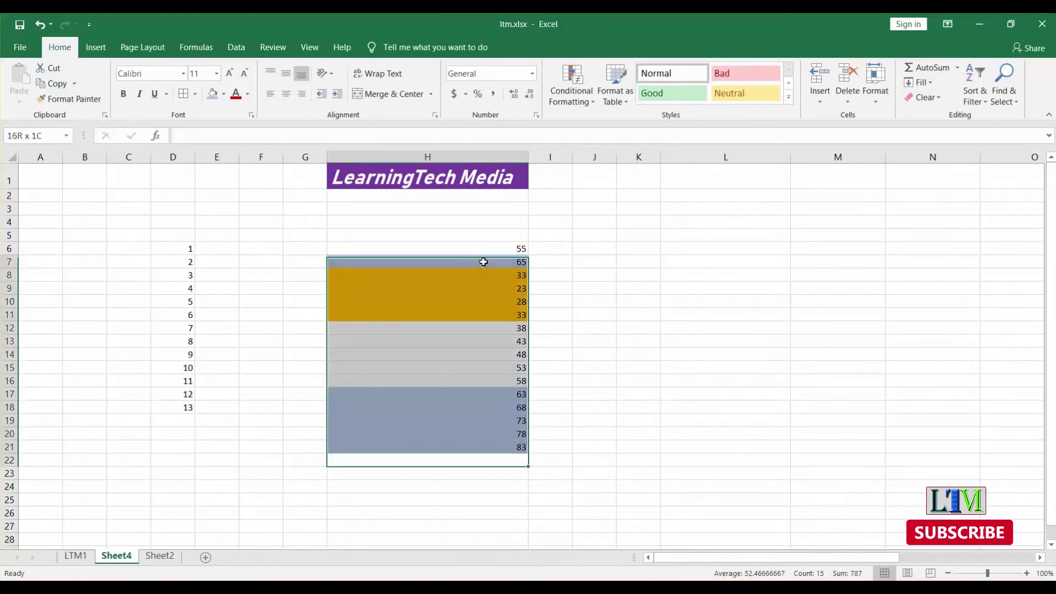
click(630, 366)
Custom-sort H5:H21 on Cell Color with the light blue swatch placed On Top.
drag(336, 236, 502, 446)
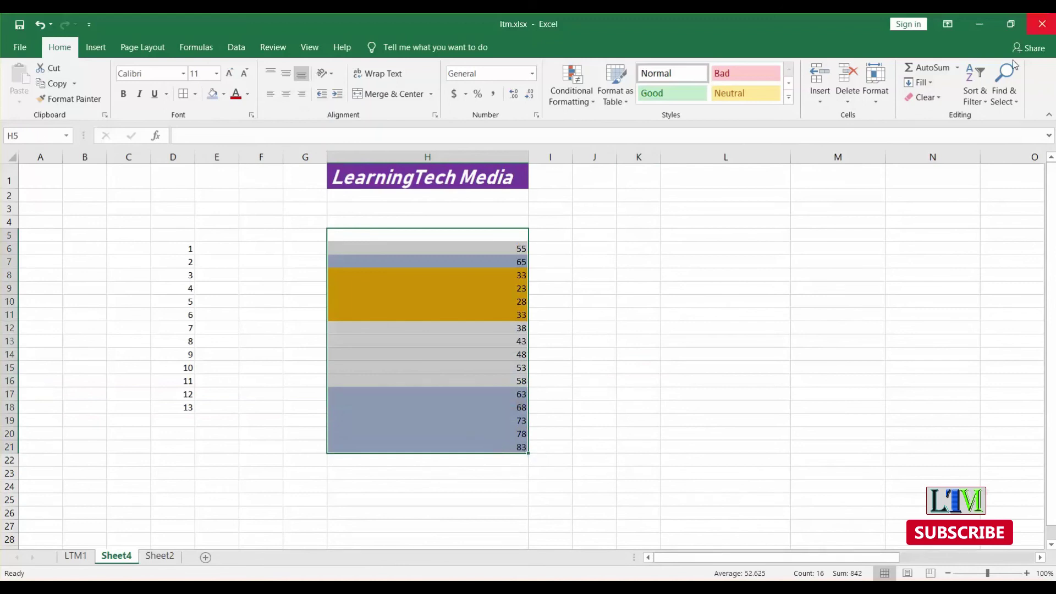
click(975, 96)
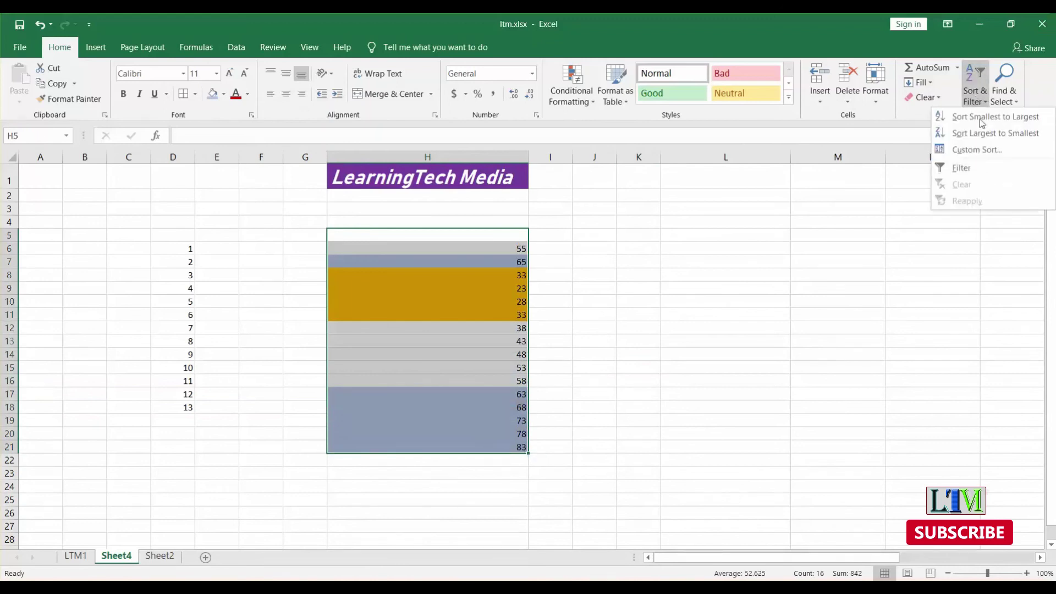
click(975, 154)
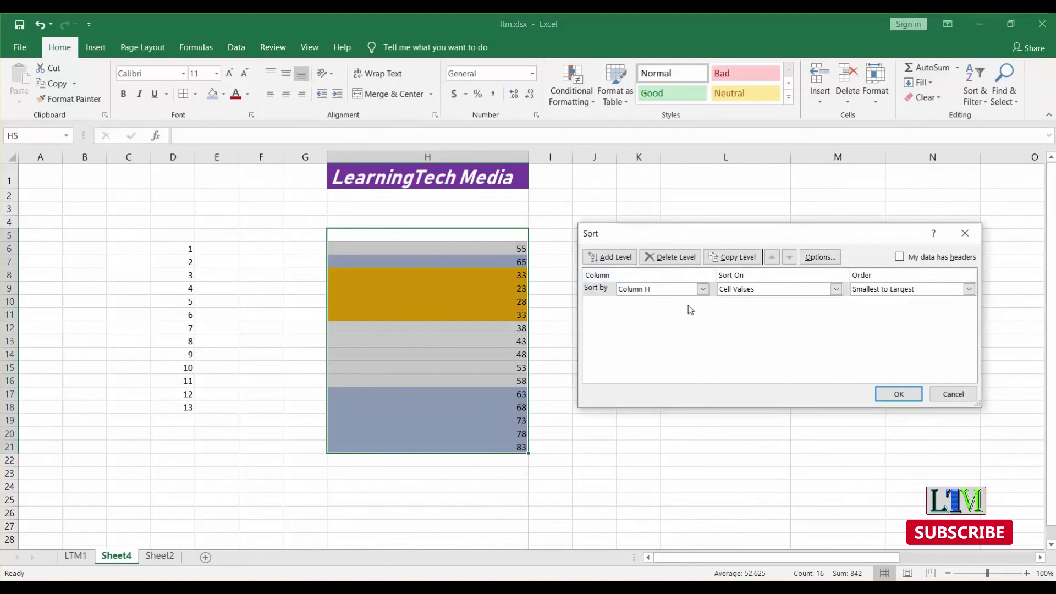
click(836, 288)
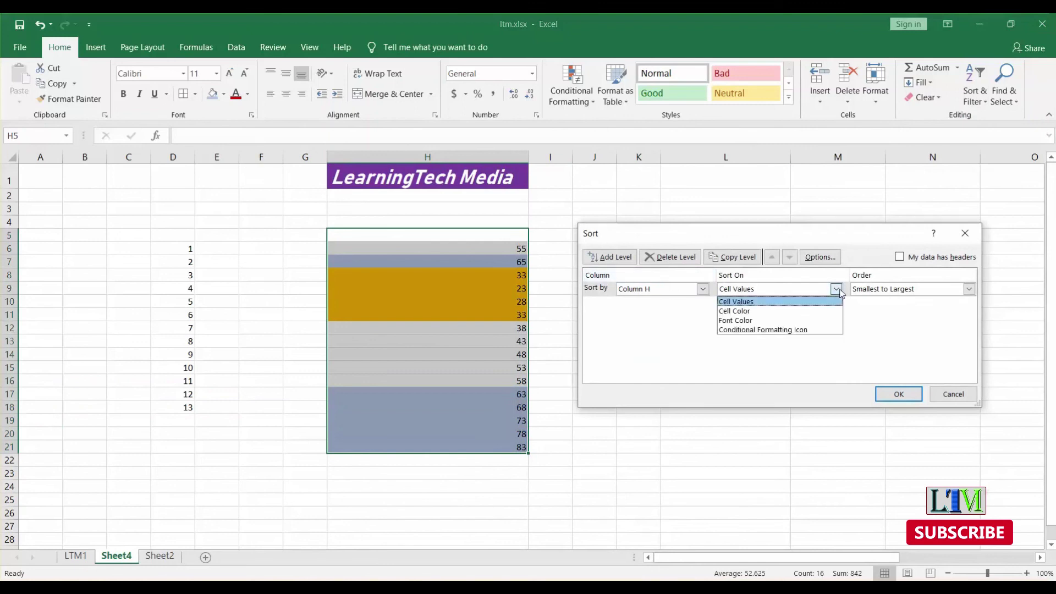
click(767, 311)
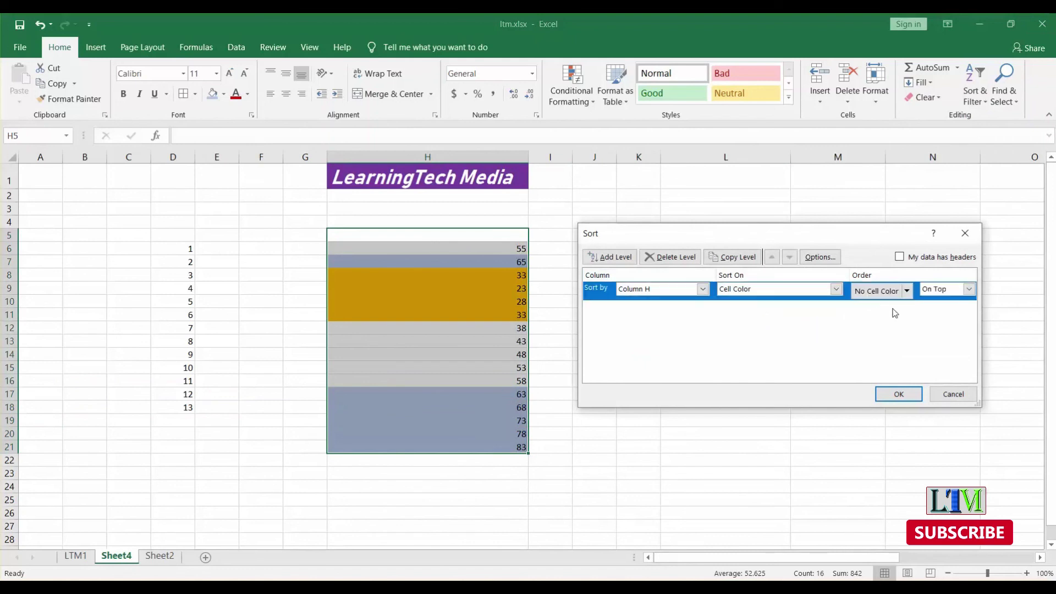
click(907, 291)
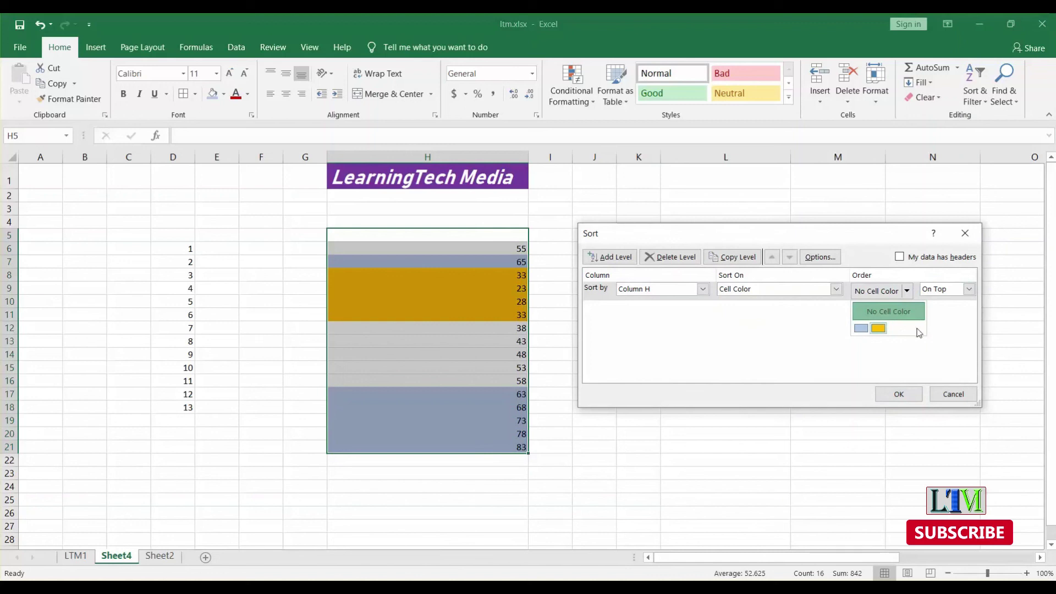
click(861, 329)
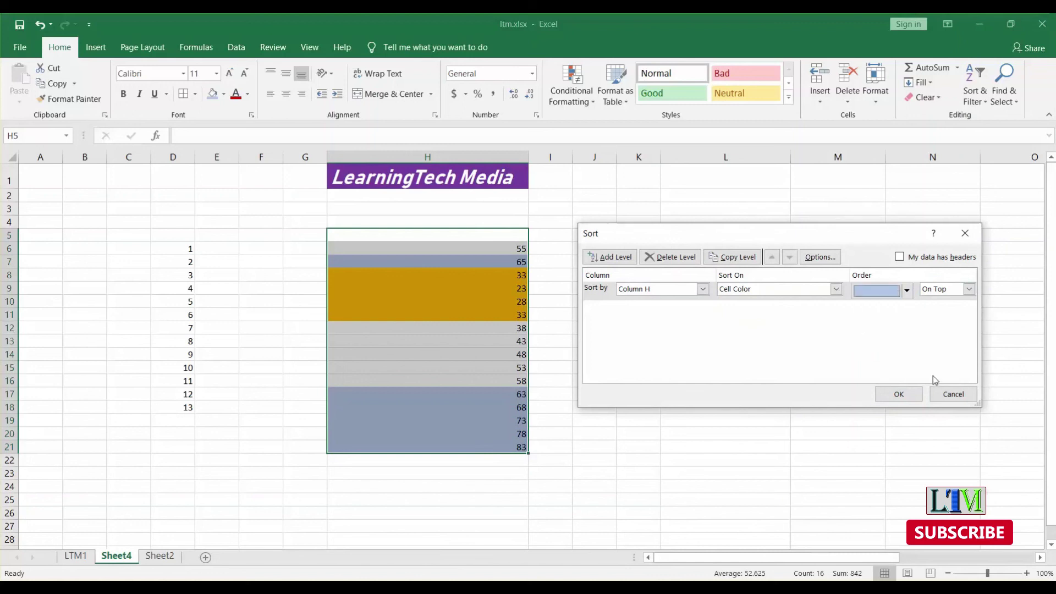
click(900, 393)
click(603, 365)
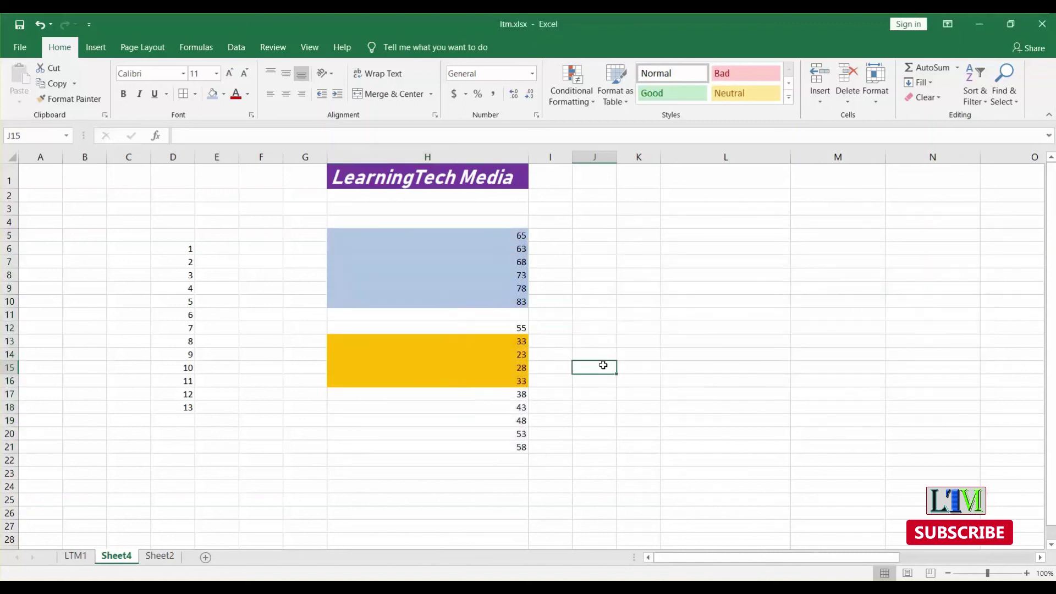